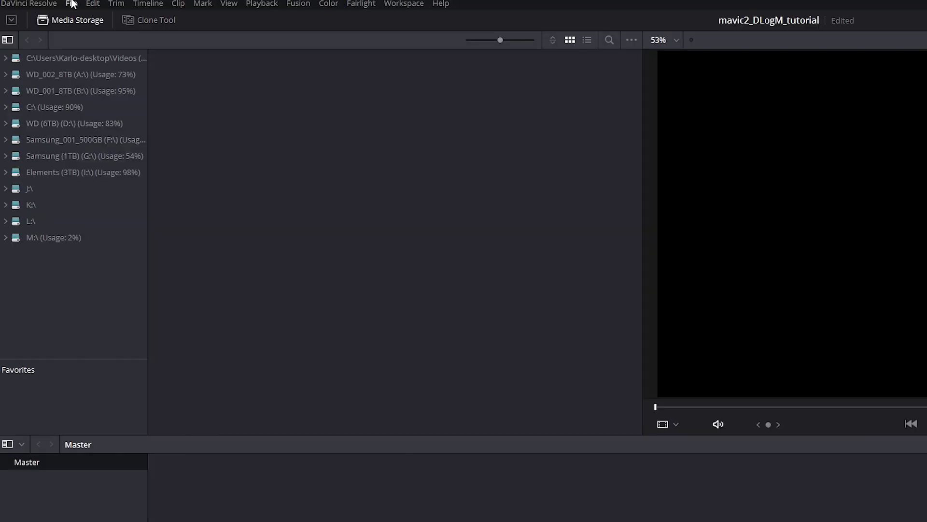
# Open Resolve's LUT folder in File Explorer from Project Settings > Color Management
pyautogui.click(72, 4)
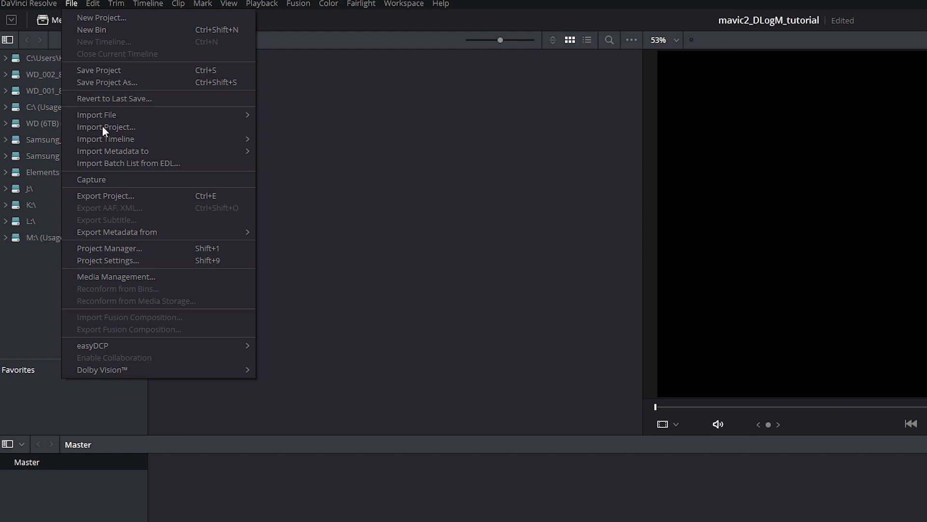
pyautogui.click(151, 251)
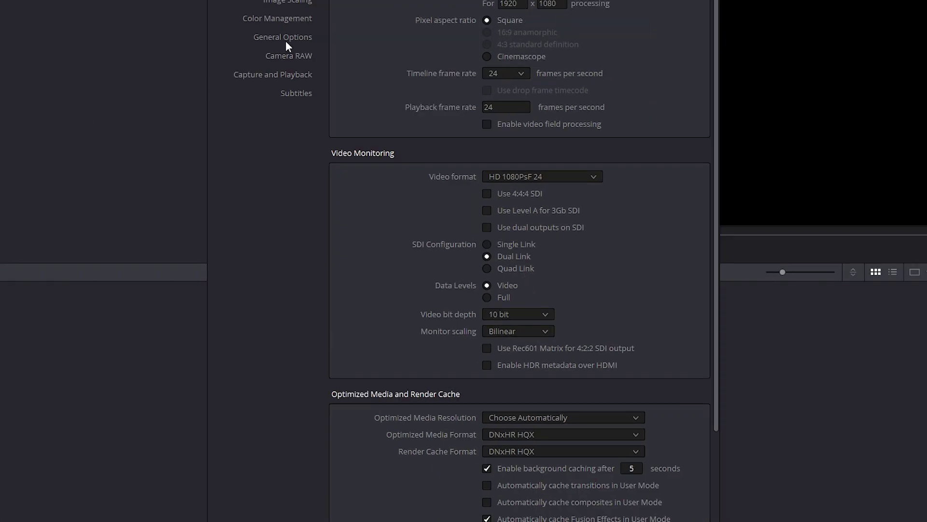
pyautogui.click(288, 19)
pyautogui.scroll(-3, 412, 253)
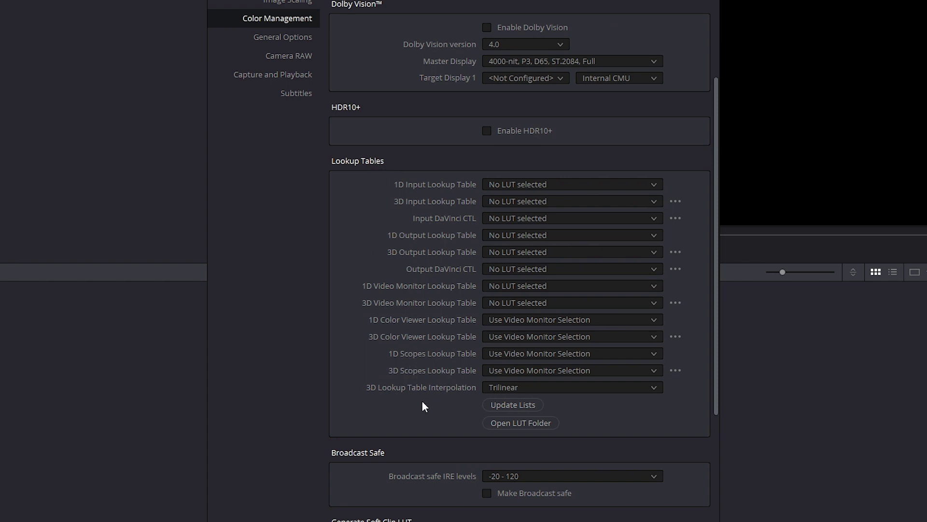
pyautogui.click(519, 421)
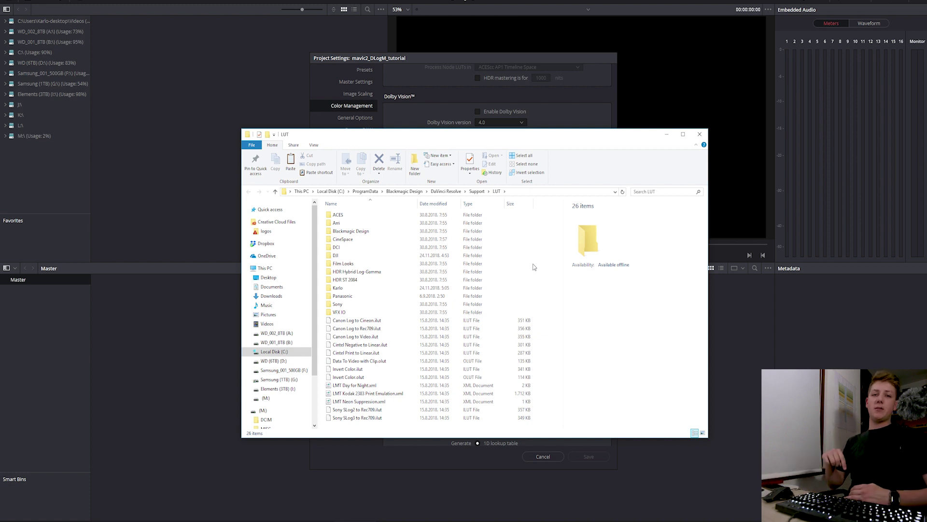
# Copy DLog-M+to+Rec709.cube from the stock footage LUTs folder into Karlo\DLog-M
pyautogui.hotkey('alt', 'Tab')
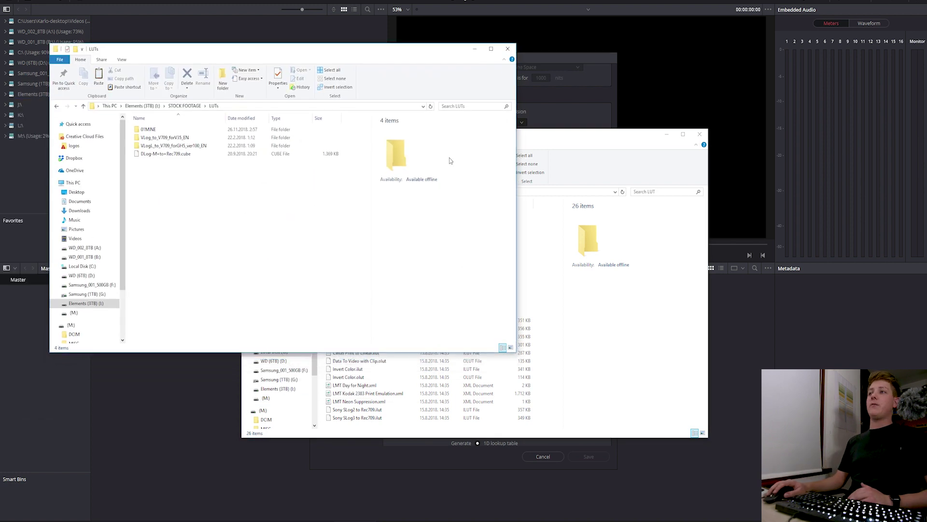
pyautogui.click(155, 154)
pyautogui.moveTo(536, 143); pyautogui.dragTo(498, 159)
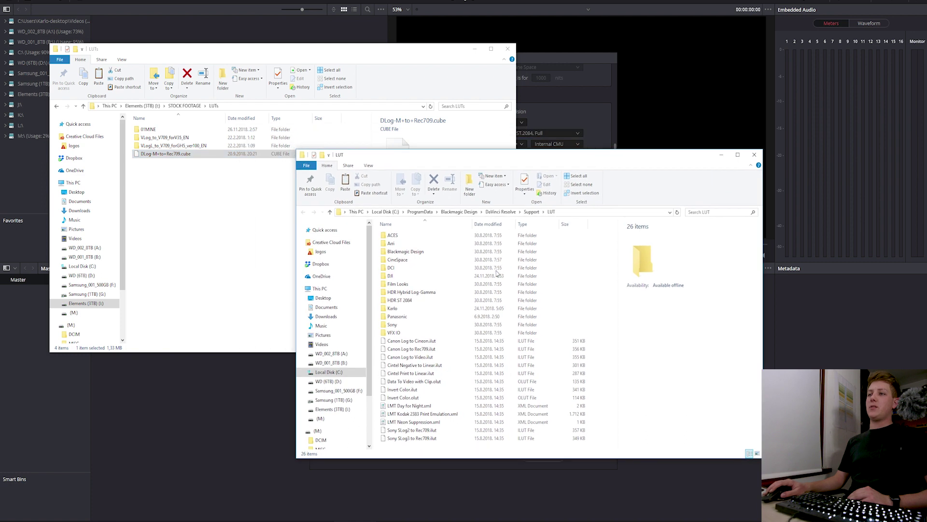
pyautogui.click(395, 309)
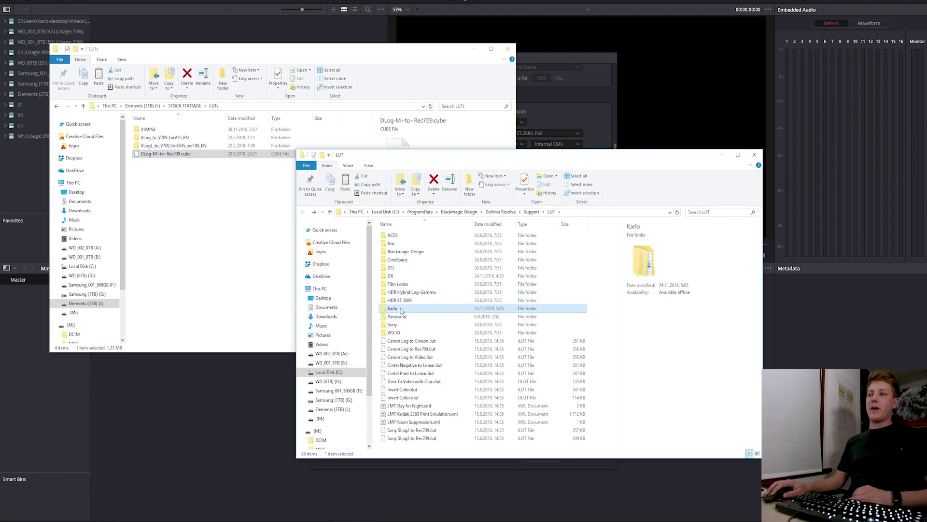
pyautogui.doubleClick(401, 310)
pyautogui.doubleClick(401, 236)
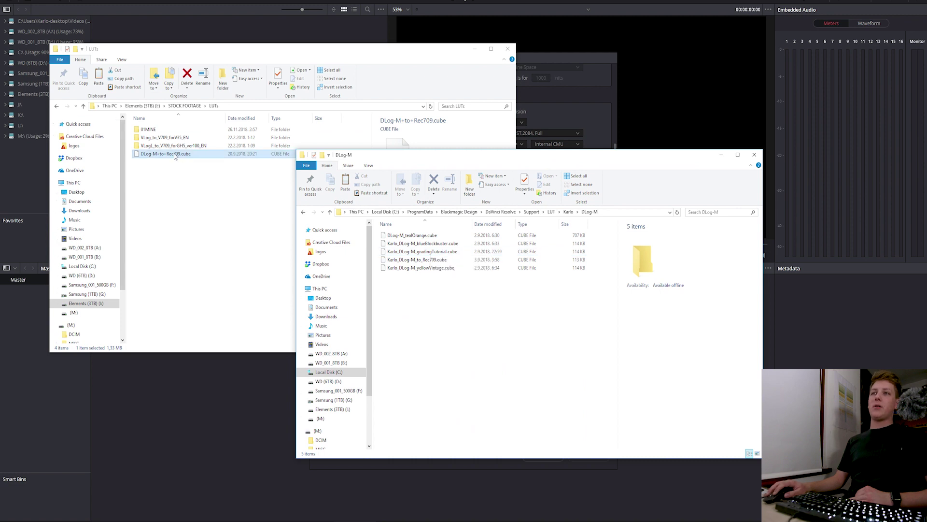
pyautogui.moveTo(165, 154); pyautogui.dragTo(464, 334)
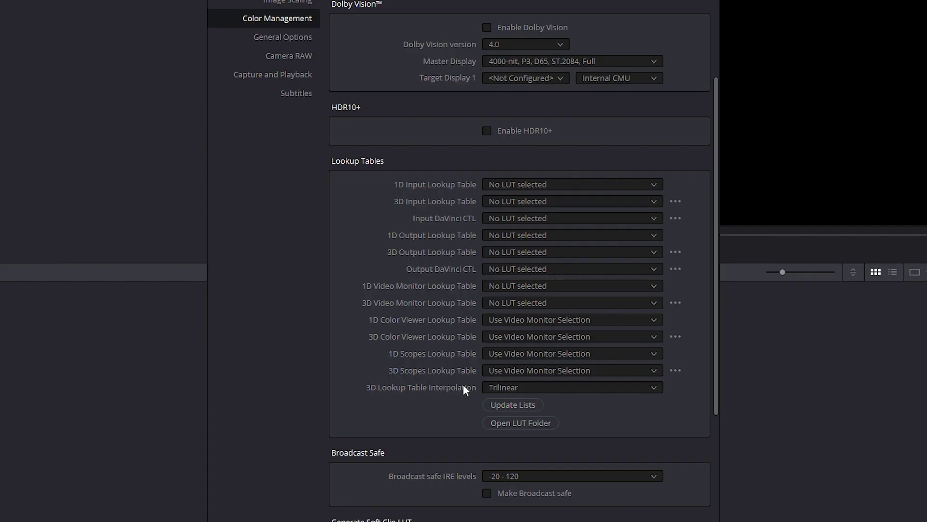
# Refresh the installed LUT lists with Update Lists and save the project settings
pyautogui.click(518, 405)
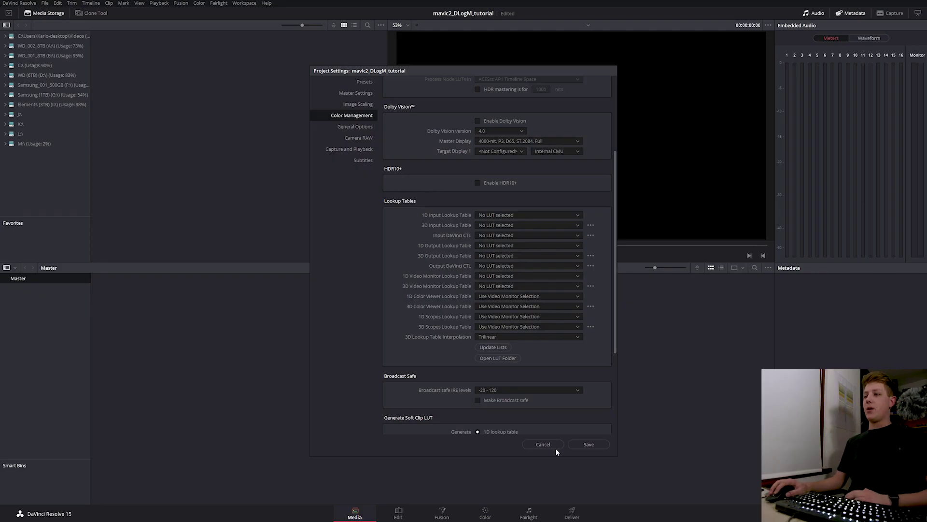
pyautogui.click(589, 445)
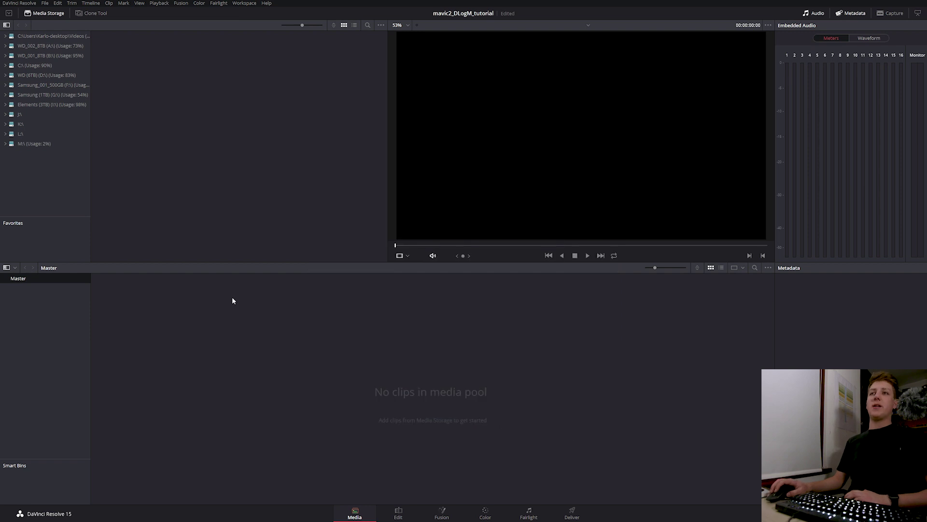
# Go full screen, place DJI_0344.MOV on a new timeline, and move to the Color page
pyautogui.hotkey('ctrl', 'f')
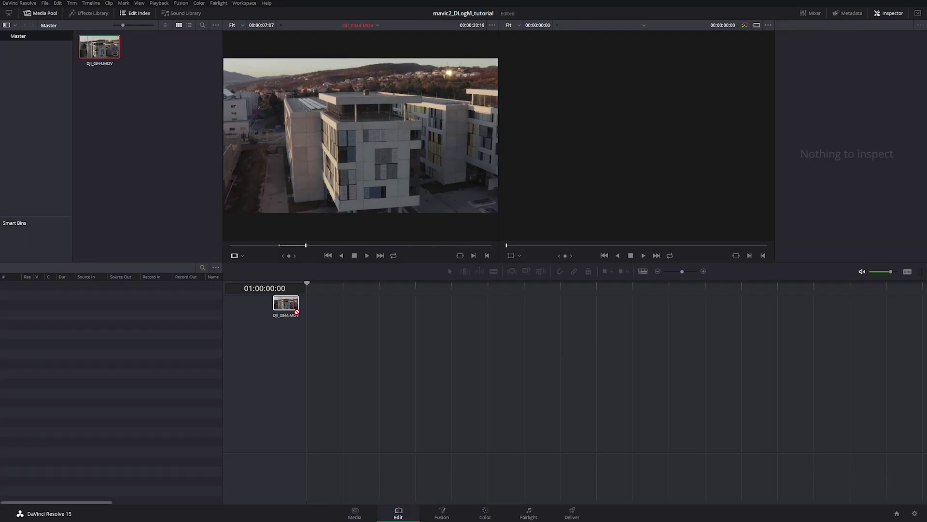
pyautogui.moveTo(99, 47); pyautogui.dragTo(312, 434)
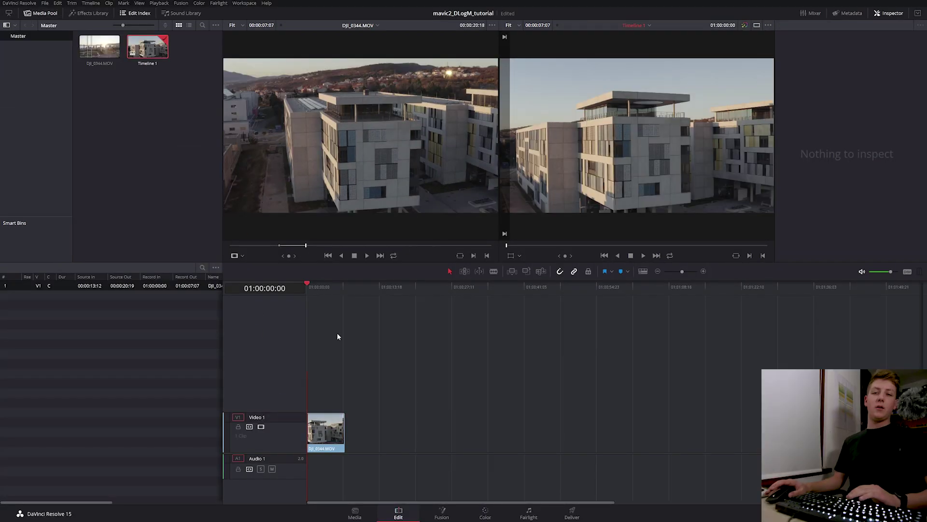
pyautogui.click(485, 514)
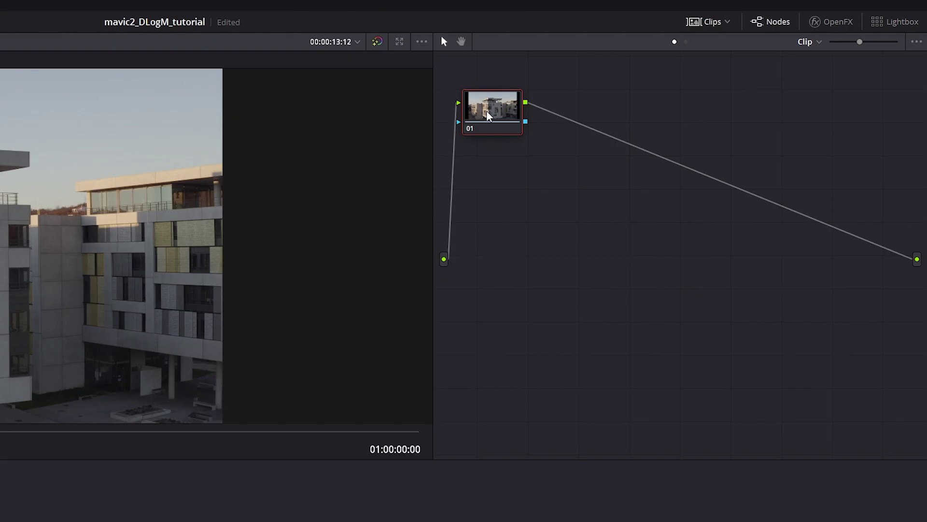
# Browse node 01's LUT options, then dismiss the menu without applying a LUT
pyautogui.rightClick(664, 70)
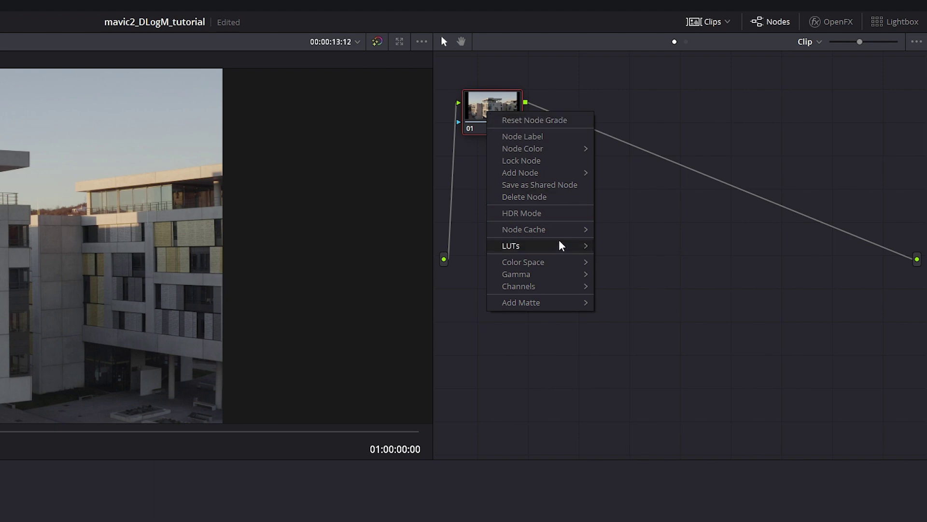
pyautogui.moveTo(621, 285)
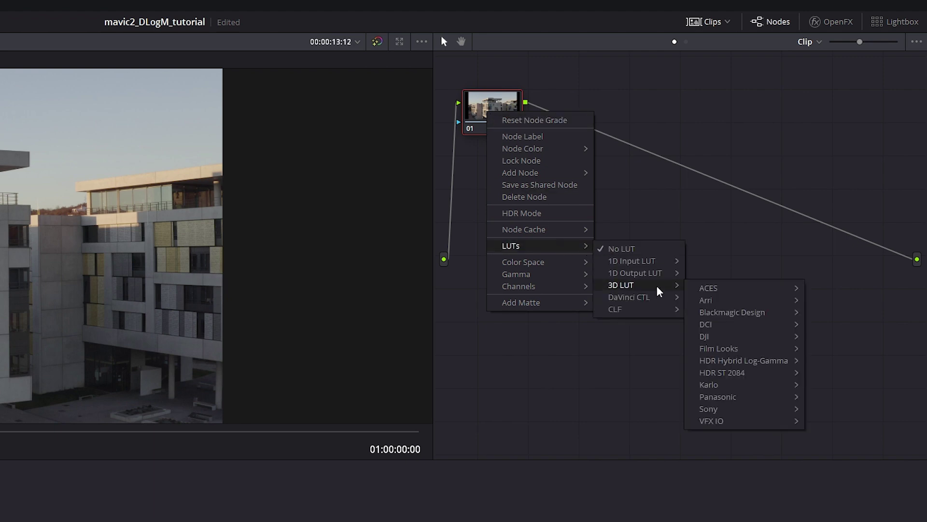
pyautogui.moveTo(710, 384)
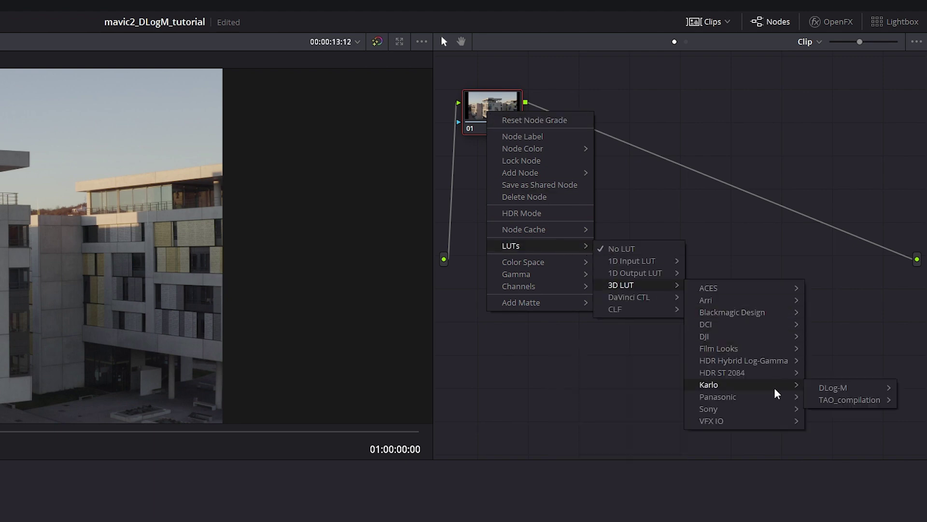
pyautogui.click(577, 406)
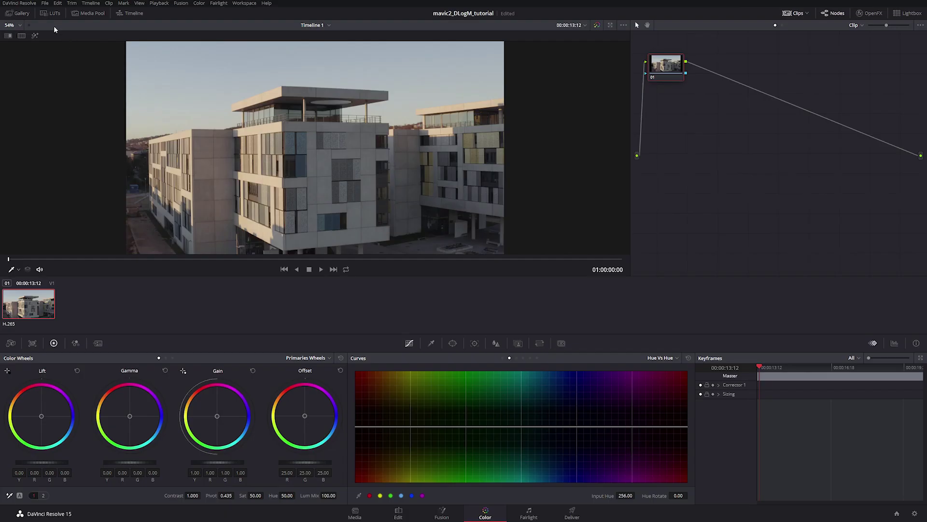
# Drag DLog-M+to+Rec709 from the LUTs panel's Karlo > DLog-M folder onto node 01
pyautogui.hotkey('shift', '4')
pyautogui.click(88, 21)
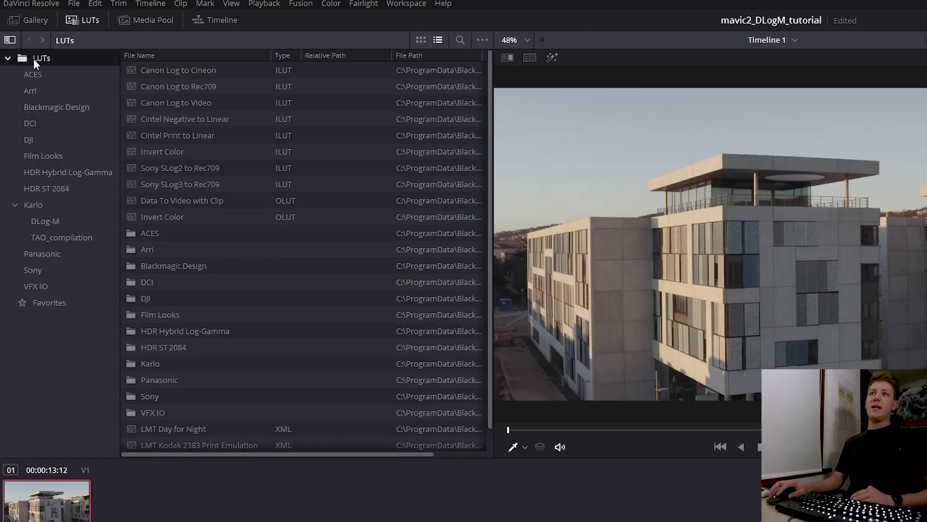
pyautogui.click(42, 207)
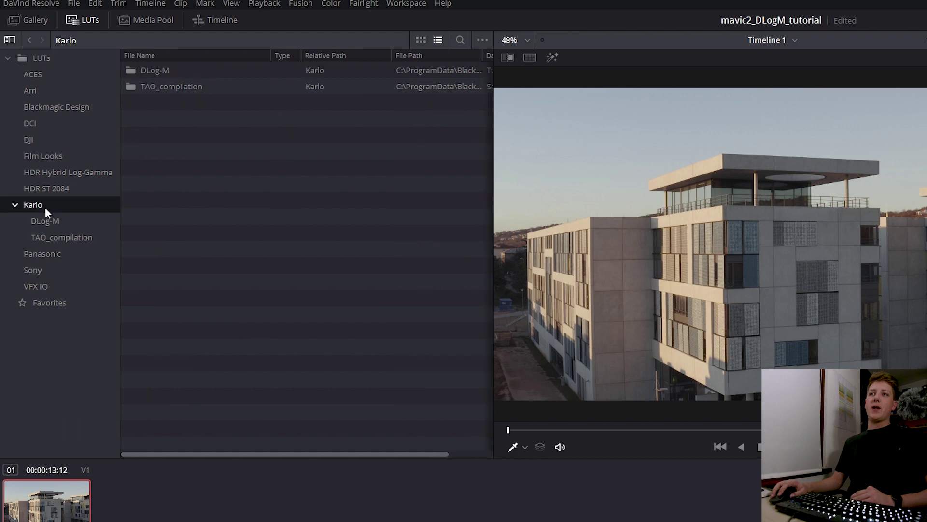
pyautogui.click(61, 221)
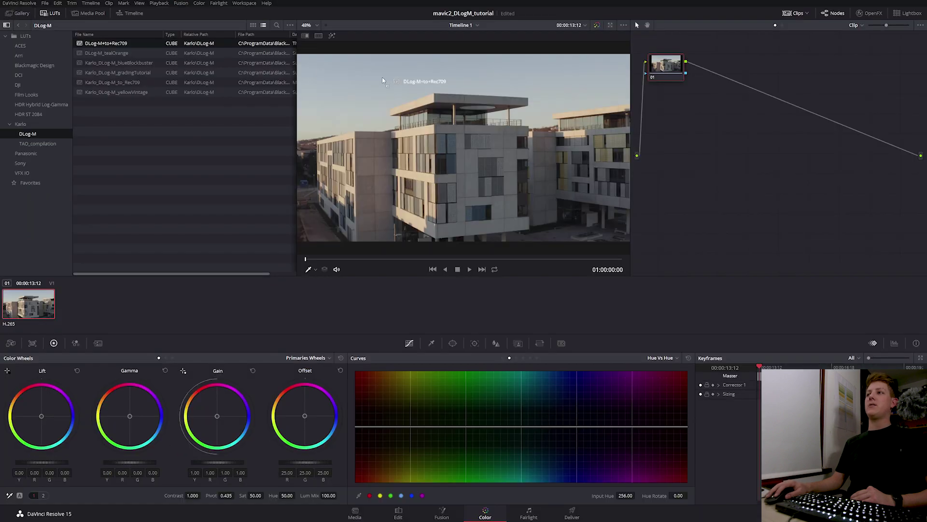
pyautogui.moveTo(106, 43)
pyautogui.mouseDown()
pyautogui.moveTo(638, 87)
pyautogui.moveTo(660, 69)
pyautogui.moveTo(701, 69)
pyautogui.mouseUp()
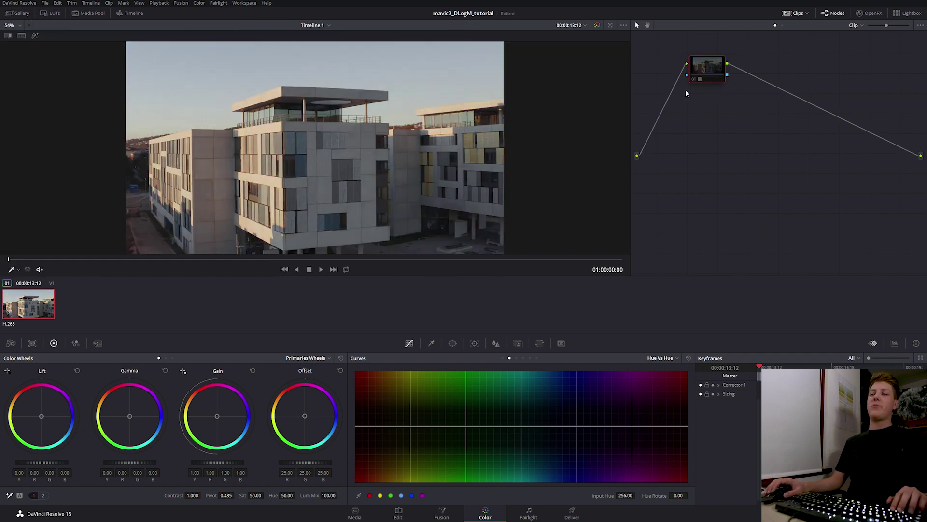
# Restore the graded view in the viewer and select node 03
pyautogui.hotkey('shift', 'd')
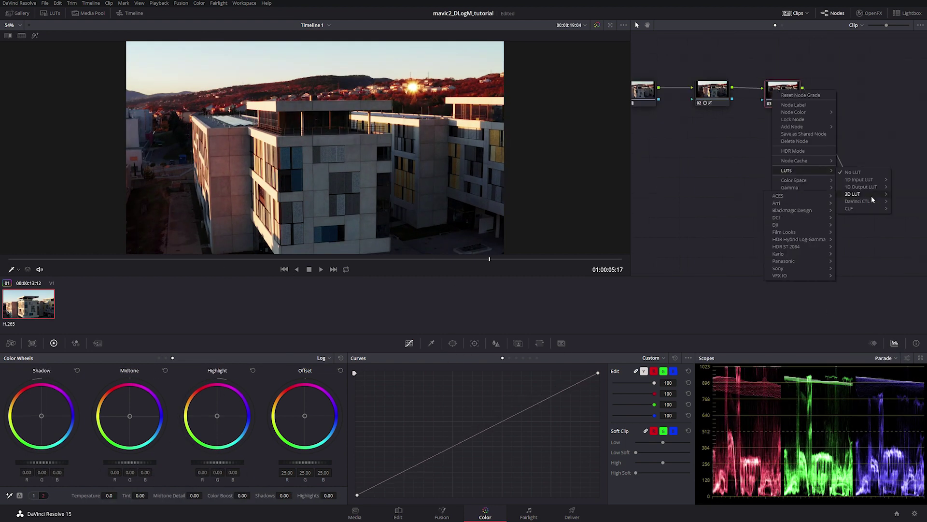
pyautogui.click(873, 200)
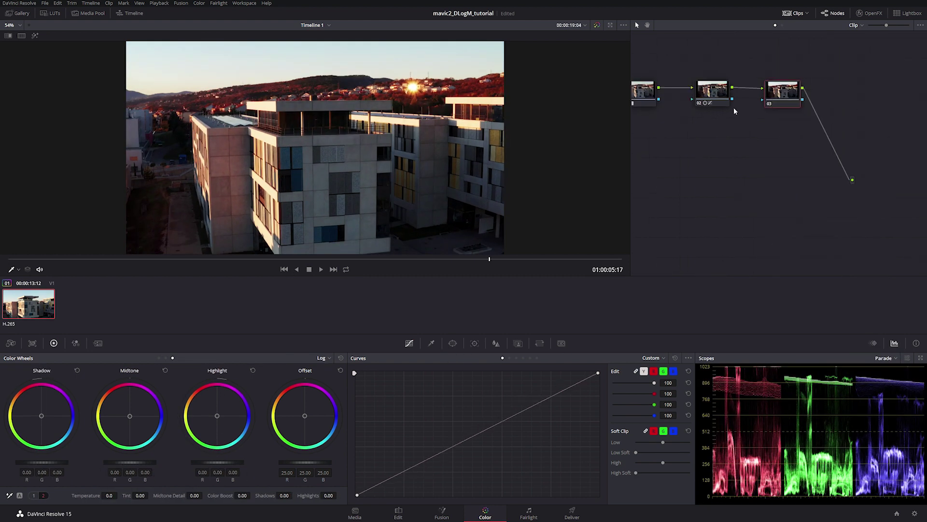
# Bring up node 03's options to pick the DLog-M_tealOrange LUT
pyautogui.rightClick(781, 93)
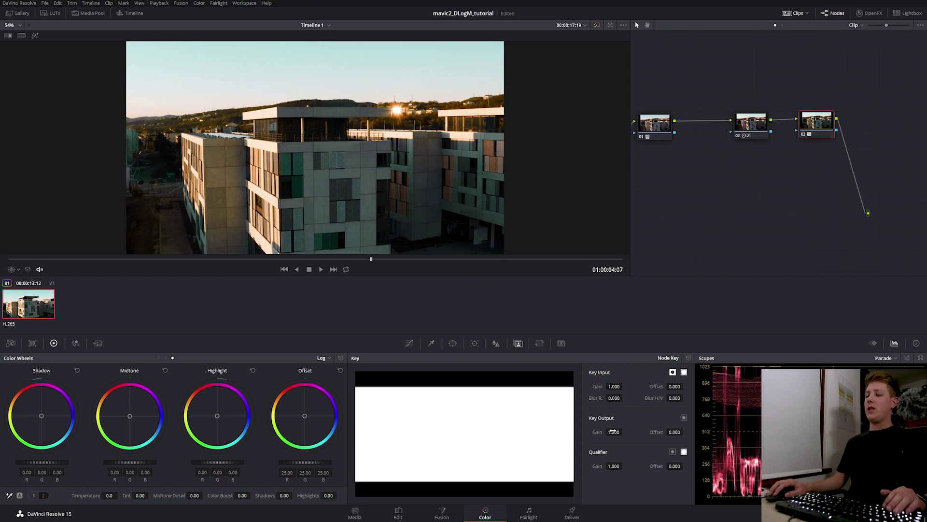
pyautogui.scroll(-2, 624, 432)
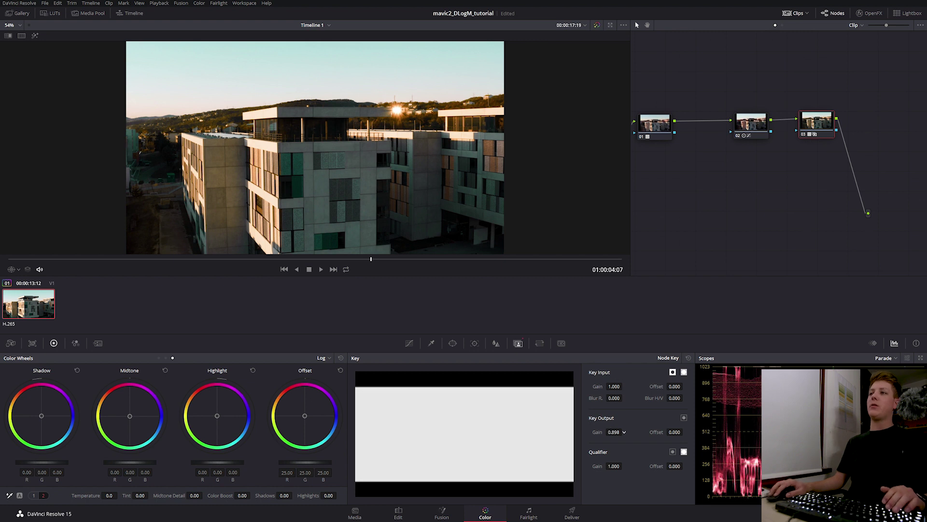
pyautogui.scroll(-3, 624, 432)
pyautogui.scroll(-3, 624, 432)
pyautogui.scroll(-2, 623, 432)
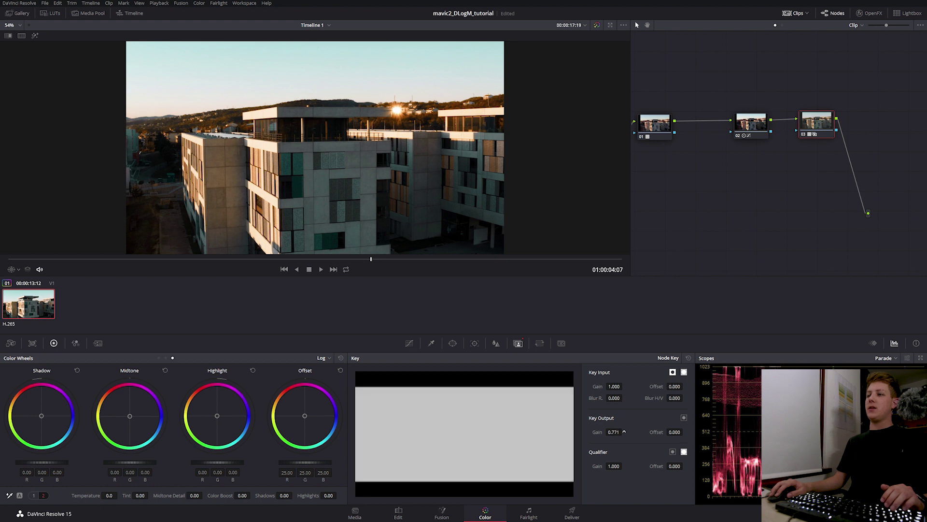
pyautogui.scroll(-3, 623, 432)
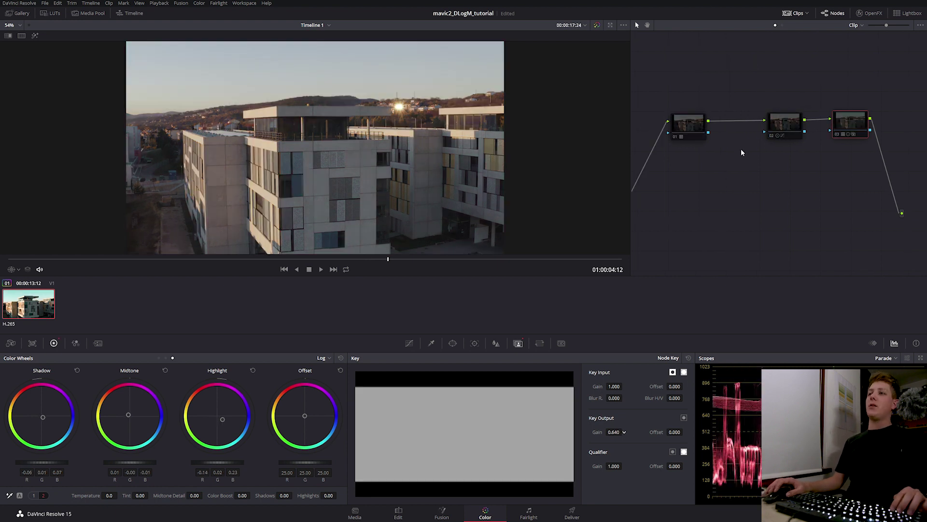
# Toggle grade bypass on and off, select node 01, and finish with the full grade showing
pyautogui.hotkey('shift', 'd')
pyautogui.hotkey('shift', 'd')
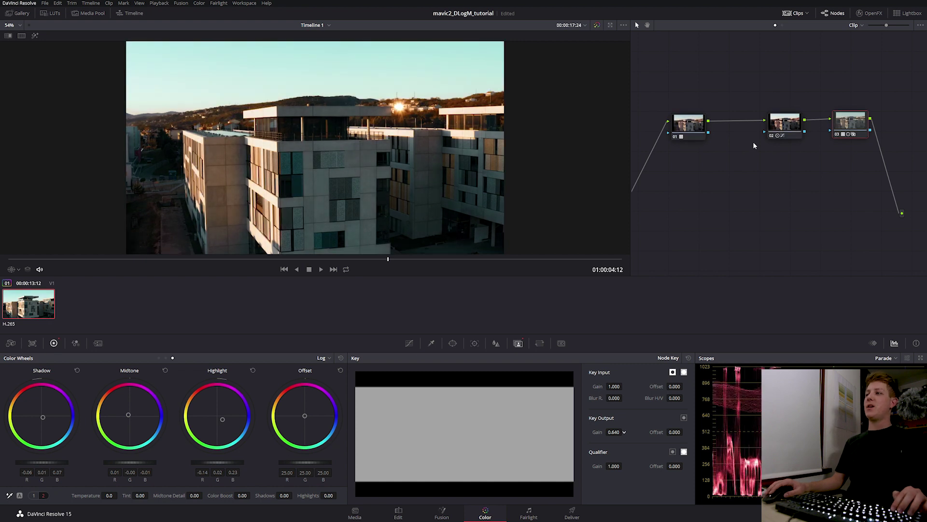
pyautogui.middleClick(752, 145)
pyautogui.click(752, 129)
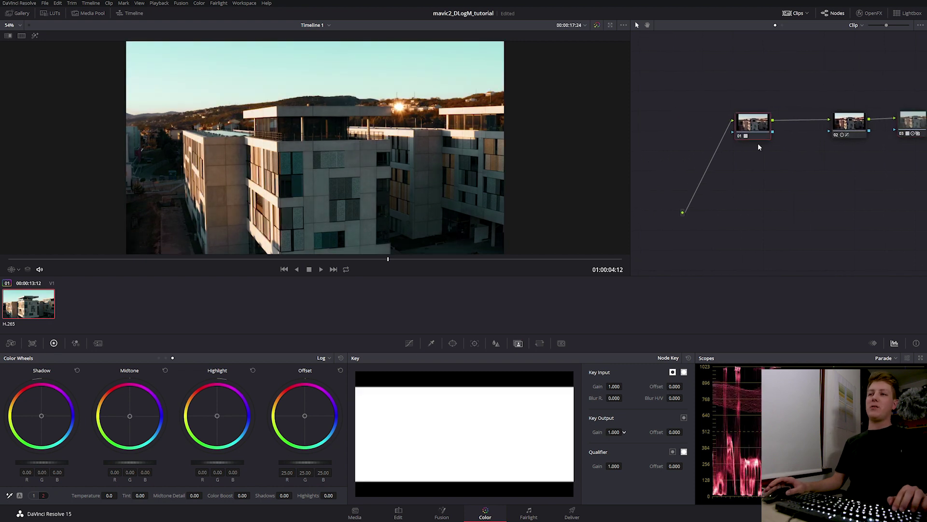
pyautogui.hotkey('shift', 'd')
pyautogui.hotkey('shift', 'd')
pyautogui.hotkey('shift', 'd')
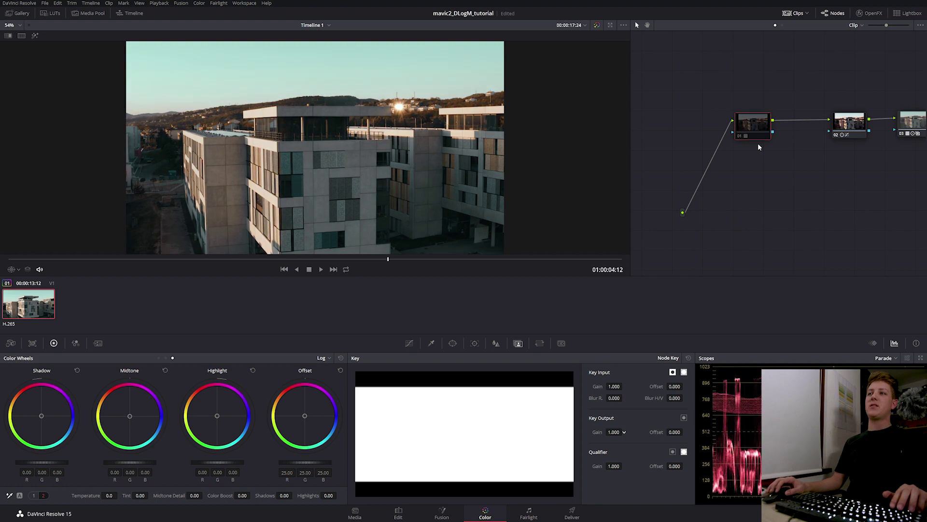
pyautogui.hotkey('shift', 'd')
pyautogui.scroll(-2, 758, 143)
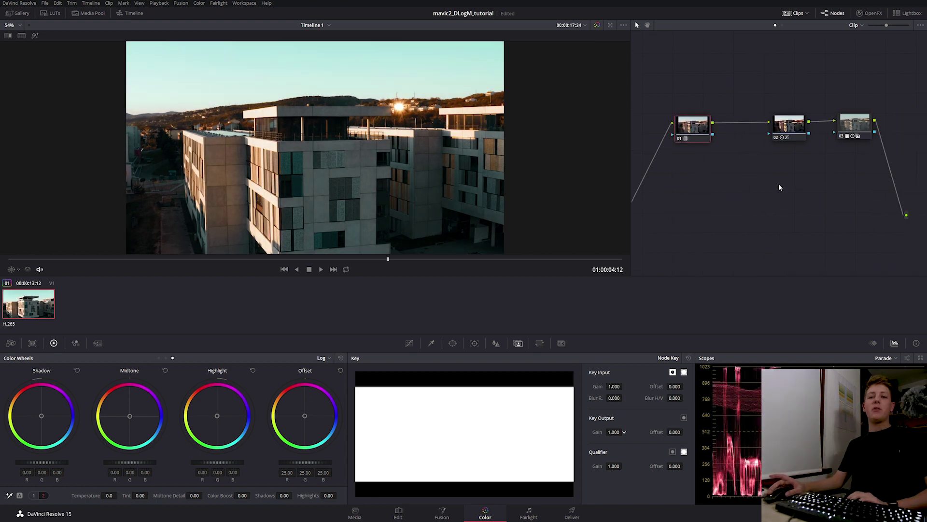